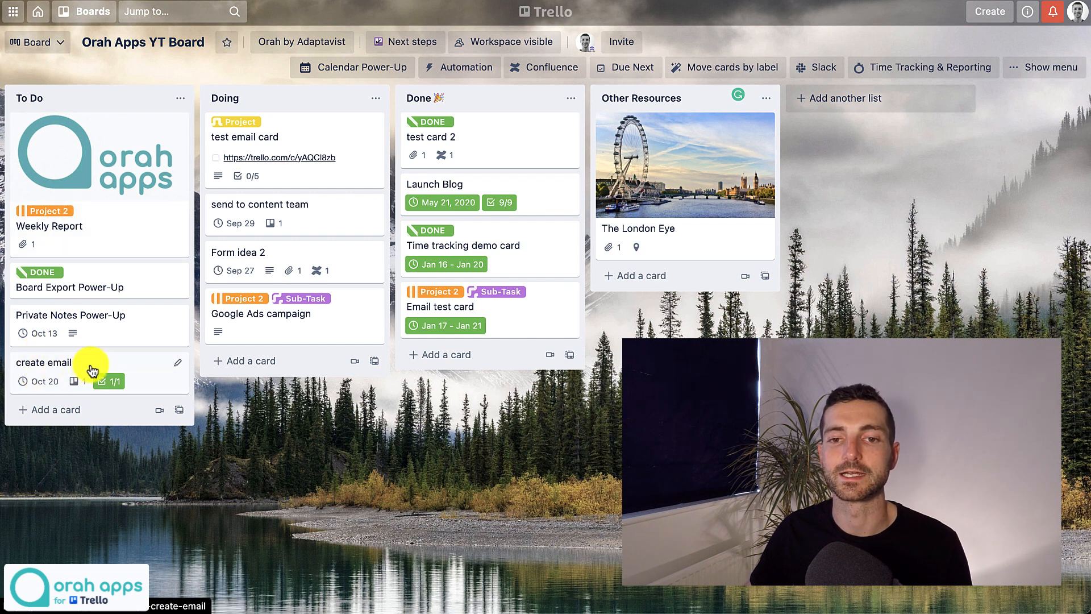
Move the create email card from the To Do list to the top of the Done list.
drag(95, 370, 499, 132)
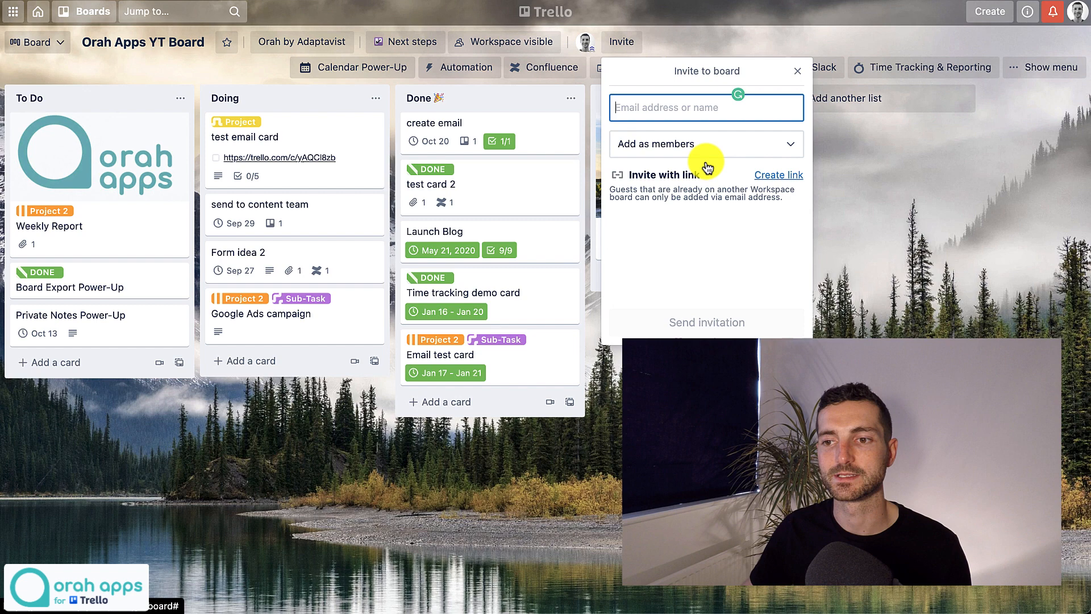
Examine the member and observer roles offered when inviting people to the board, and close the invitation.
click(688, 144)
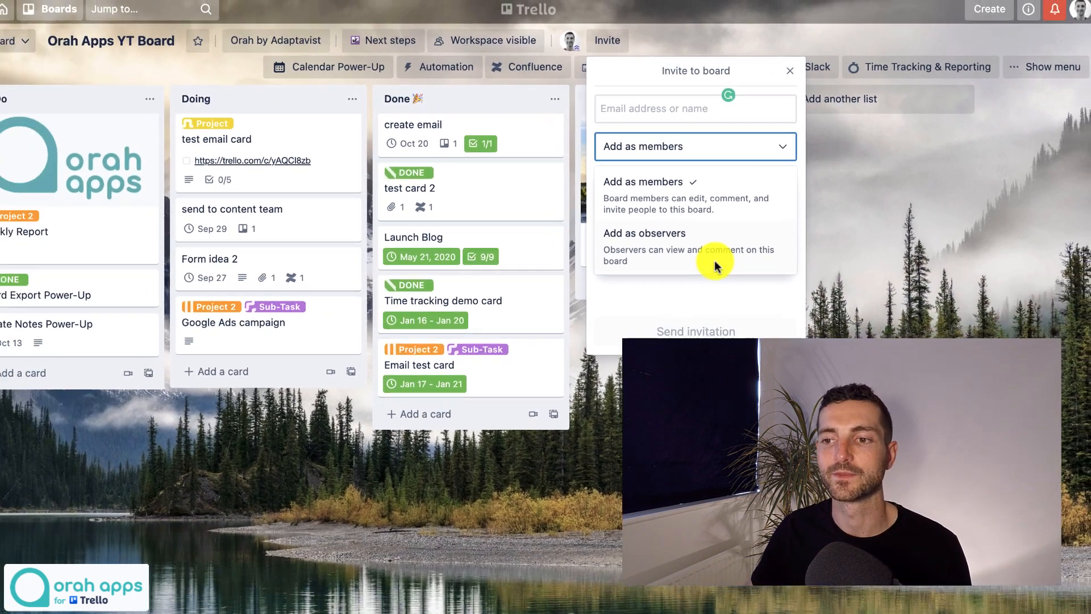
click(824, 333)
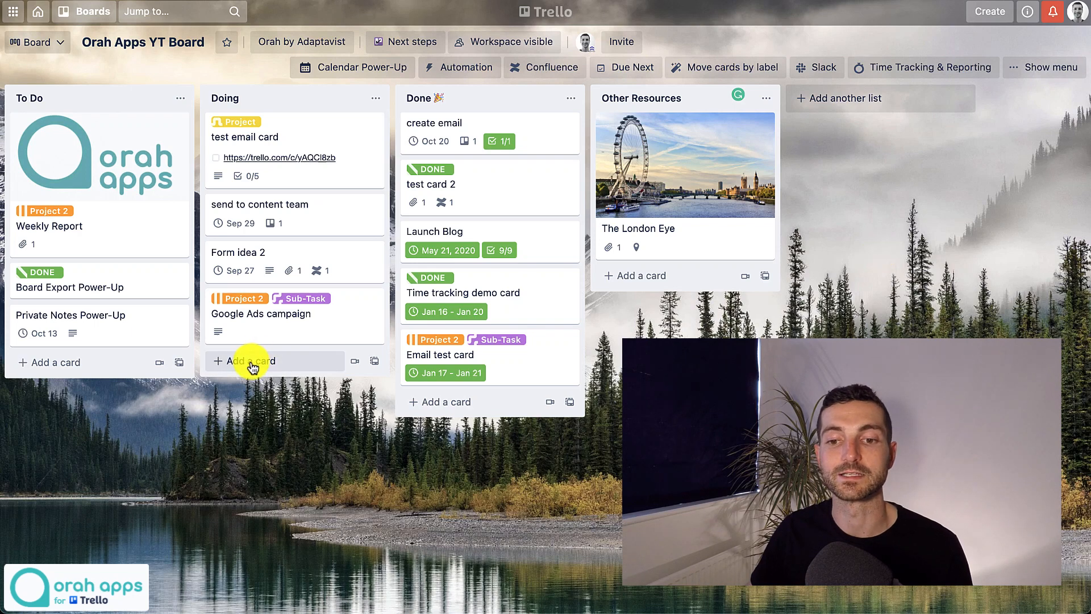
Add a card titled "New card" at the end of the To Do list.
click(67, 371)
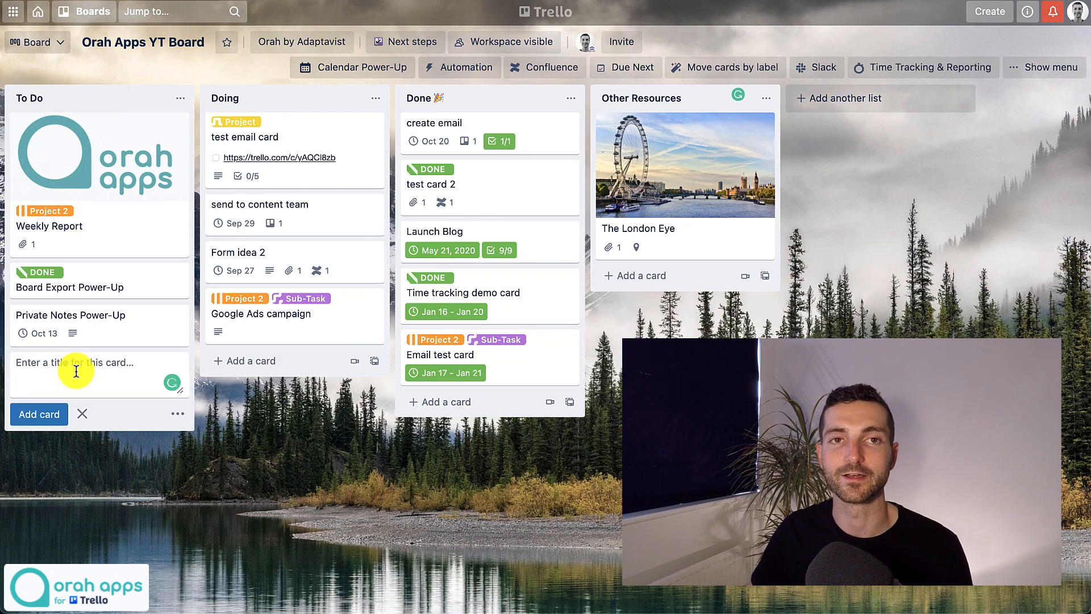
text(New card)
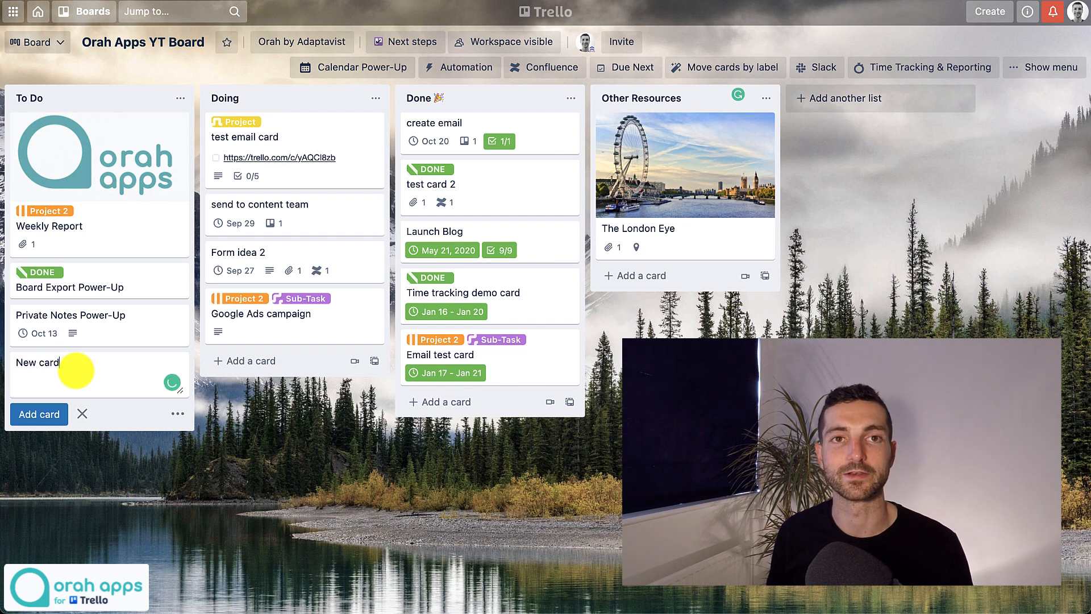
key(Return)
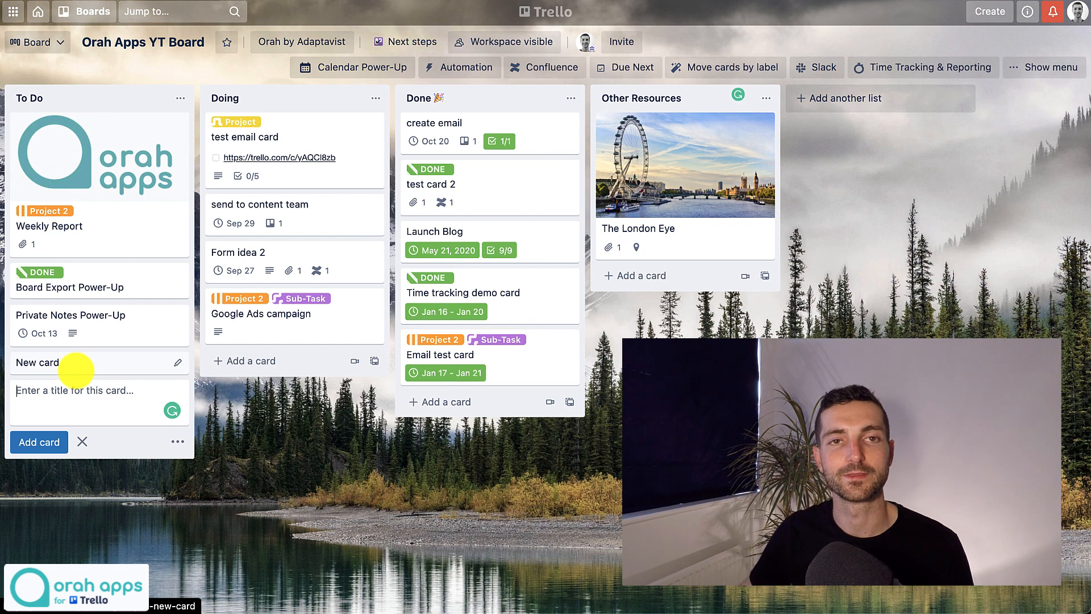
click(268, 420)
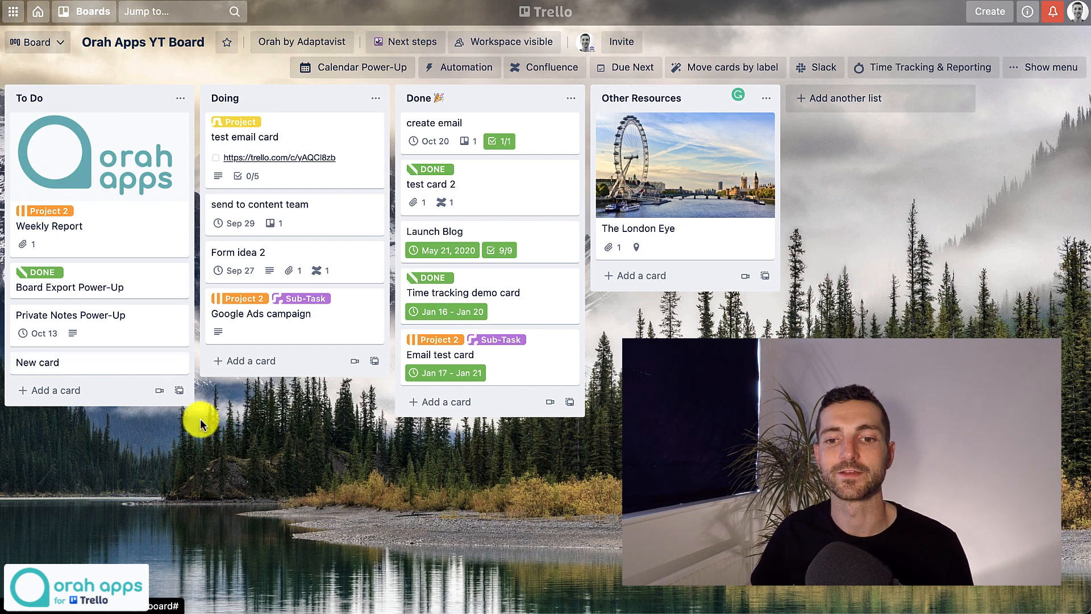
Archive the "New card" card in the To Do list.
click(173, 368)
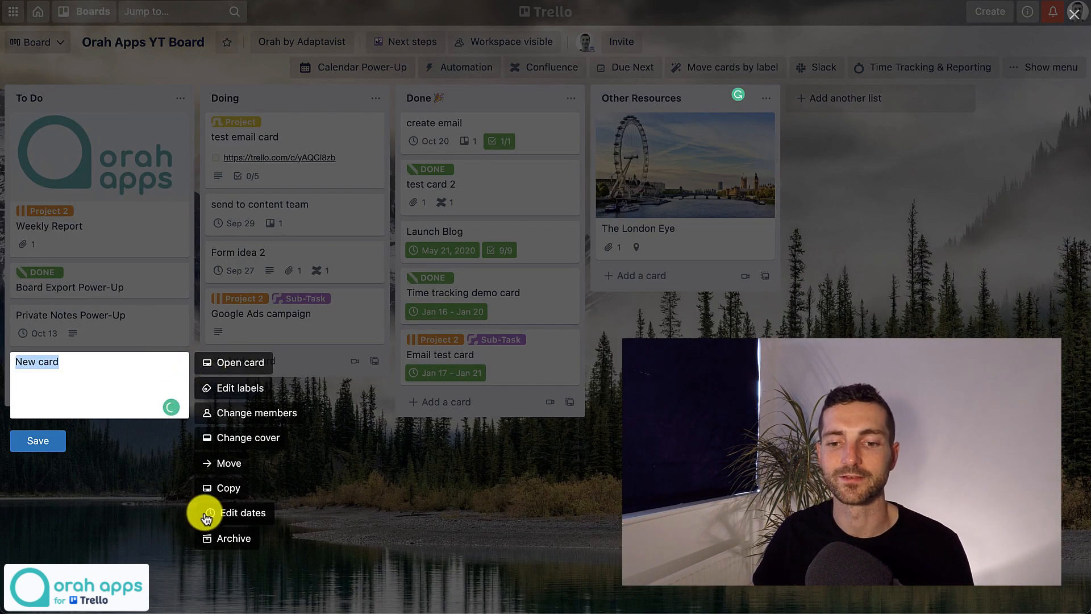
click(230, 543)
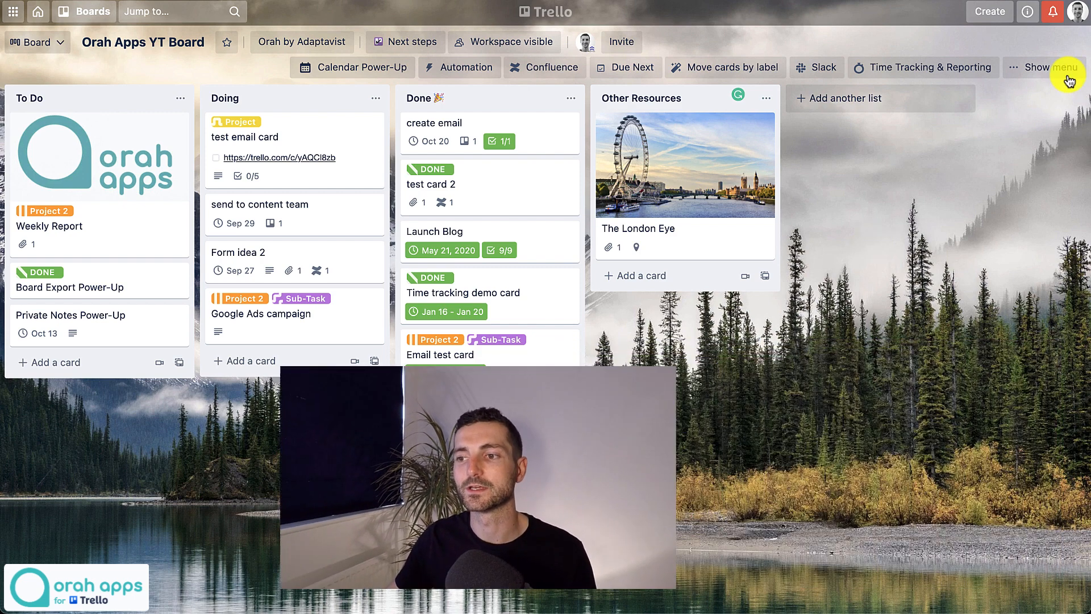
Open the board's card search filters and assign yourself to the Private Notes Power-Up card.
click(1042, 68)
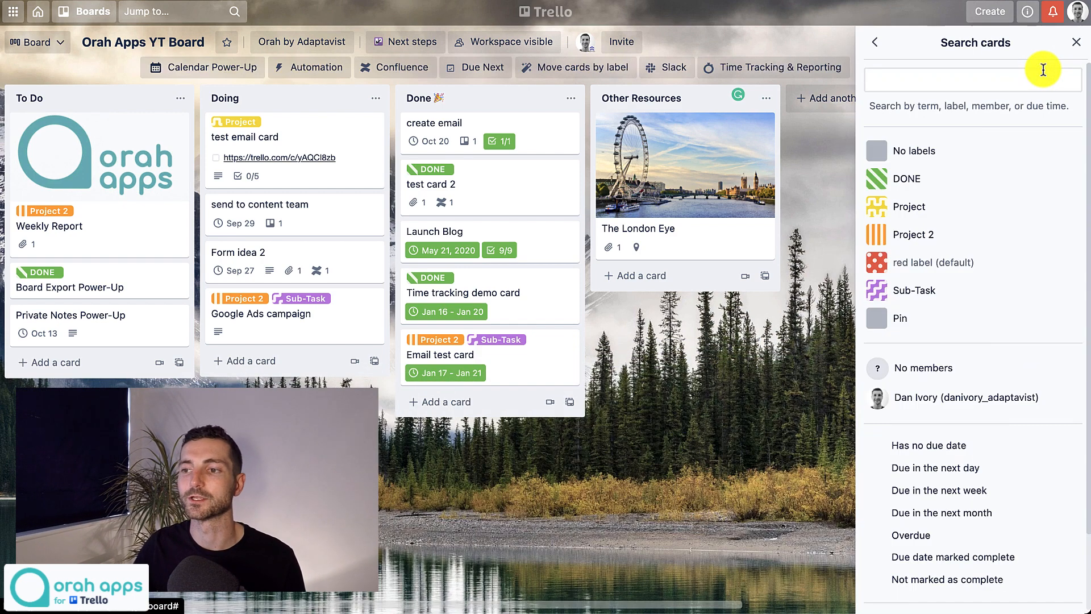
click(876, 42)
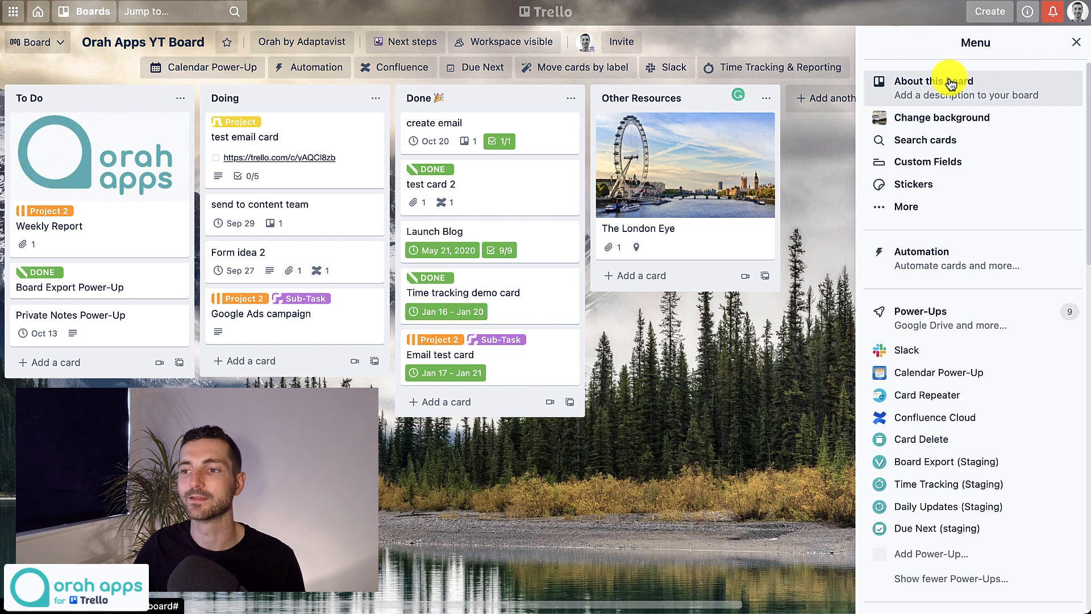
click(974, 143)
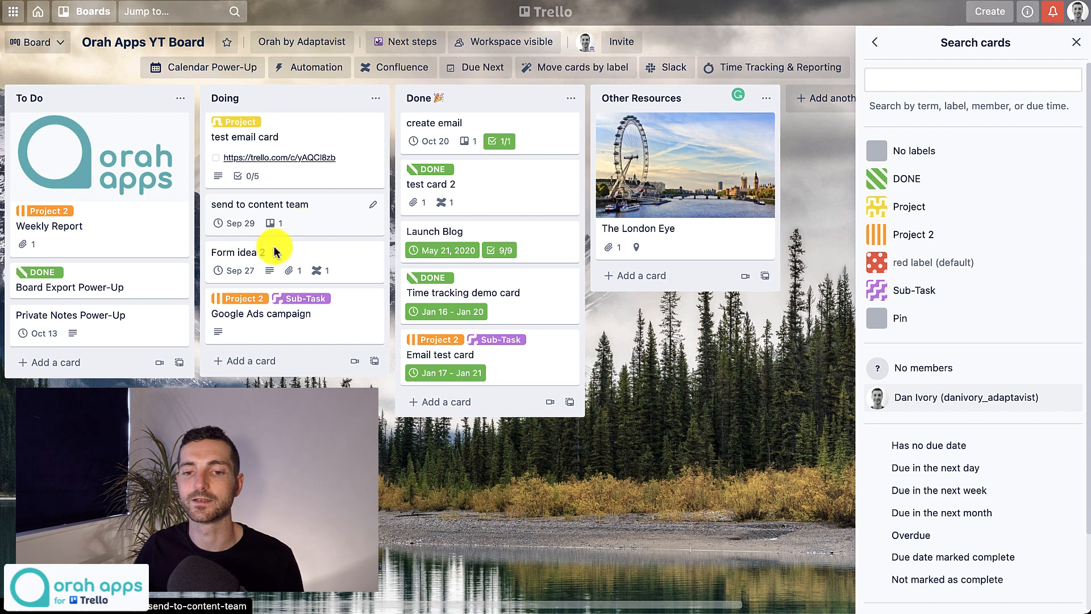
key(space)
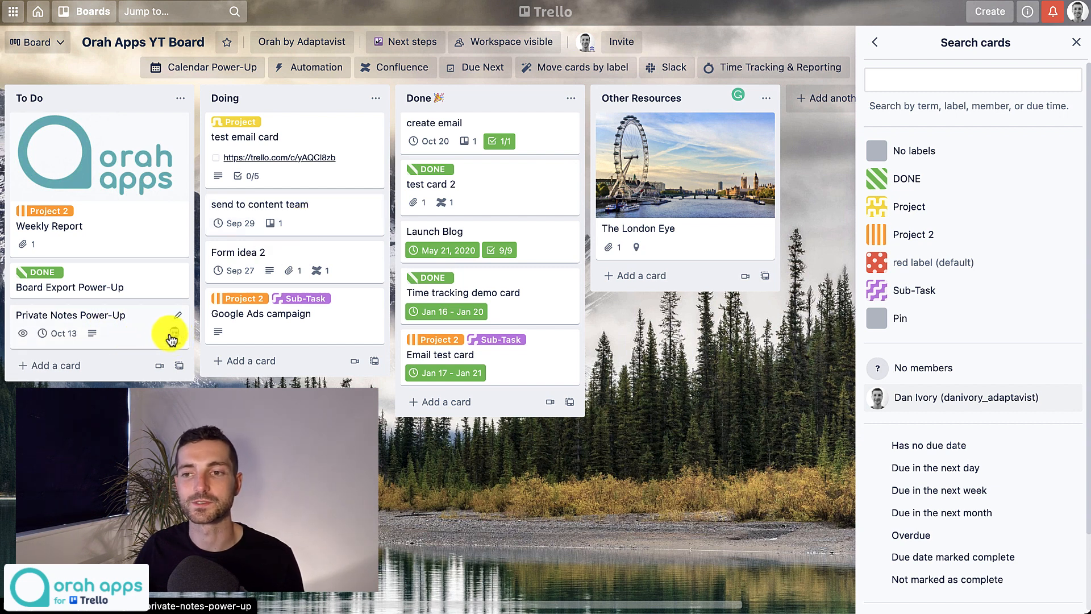
Filter the board to cards assigned to your own member account, and clear that filter.
click(917, 402)
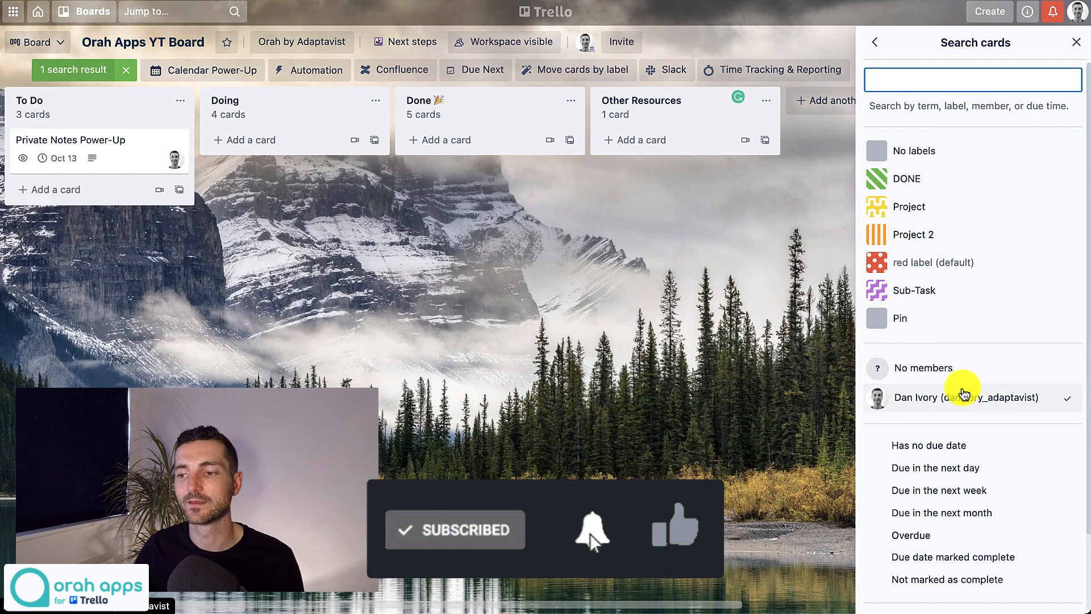
click(961, 399)
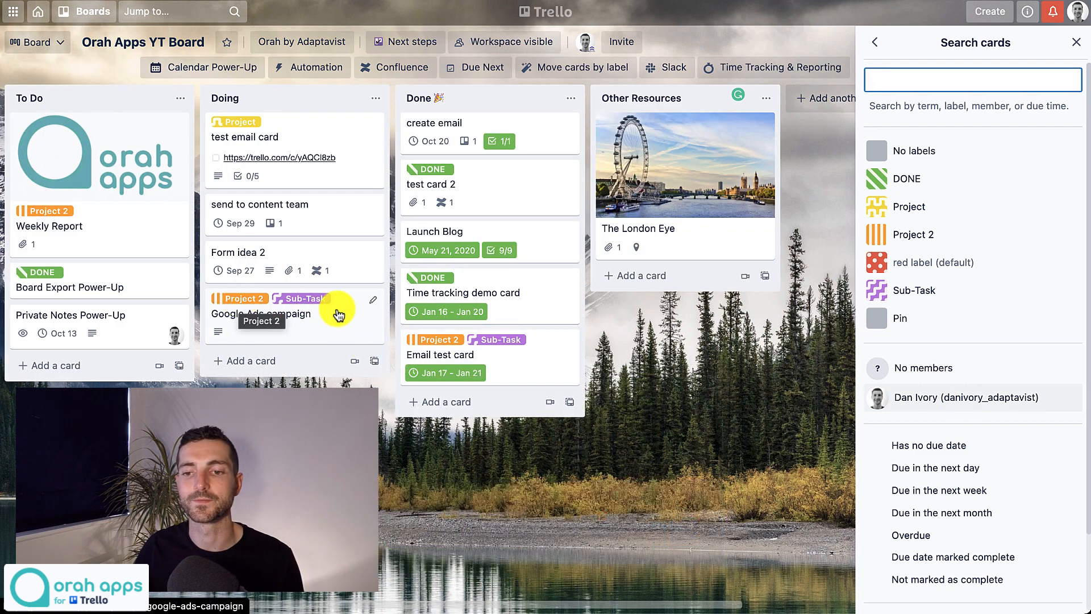
Review the labels available for the Google Ads campaign card and close its quick editor.
click(373, 305)
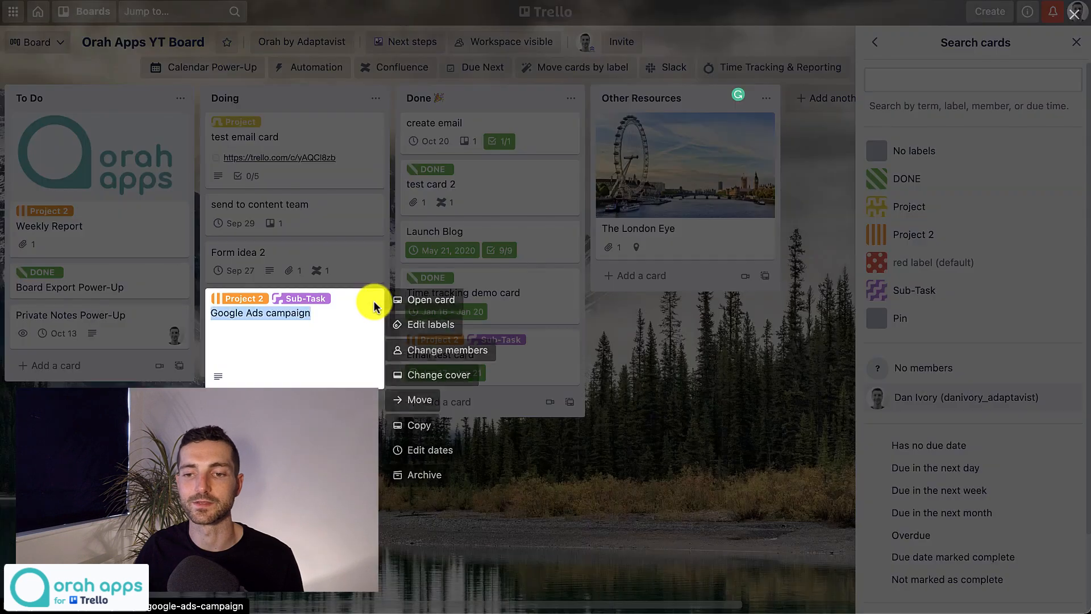
click(430, 324)
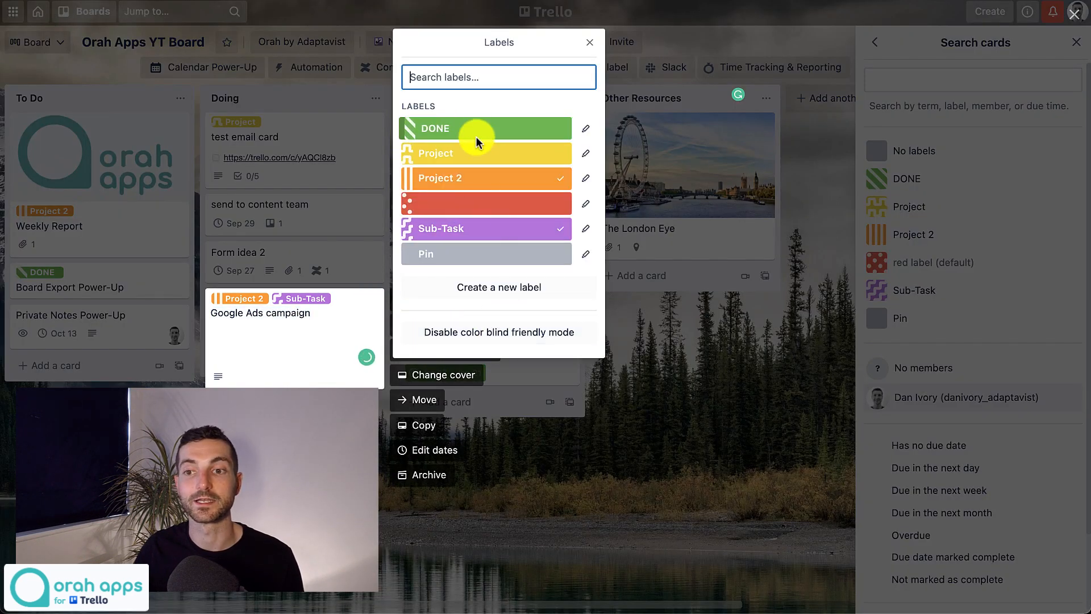
click(589, 42)
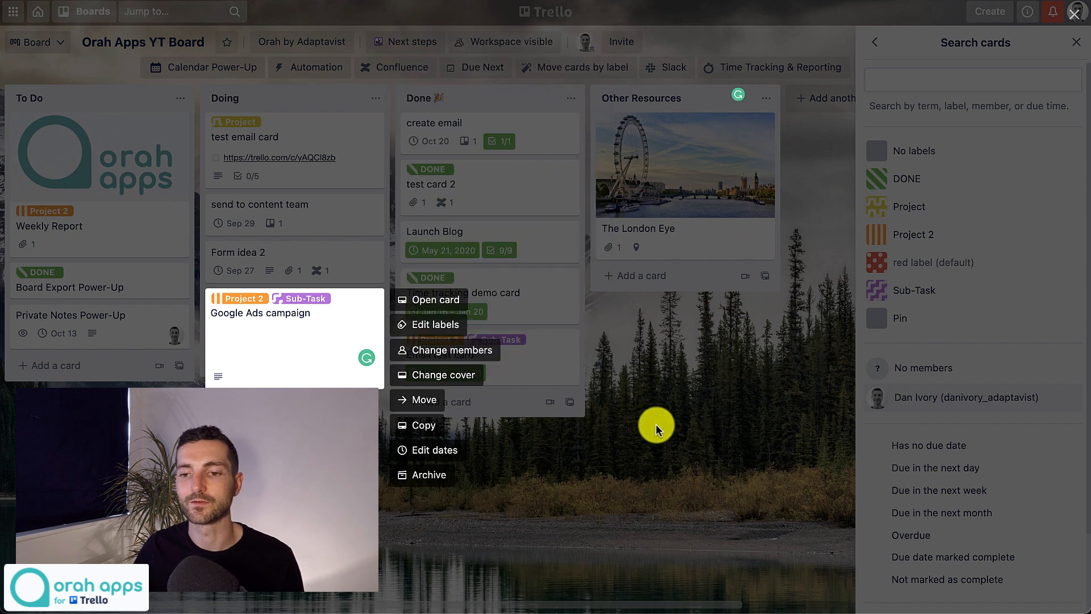
click(653, 425)
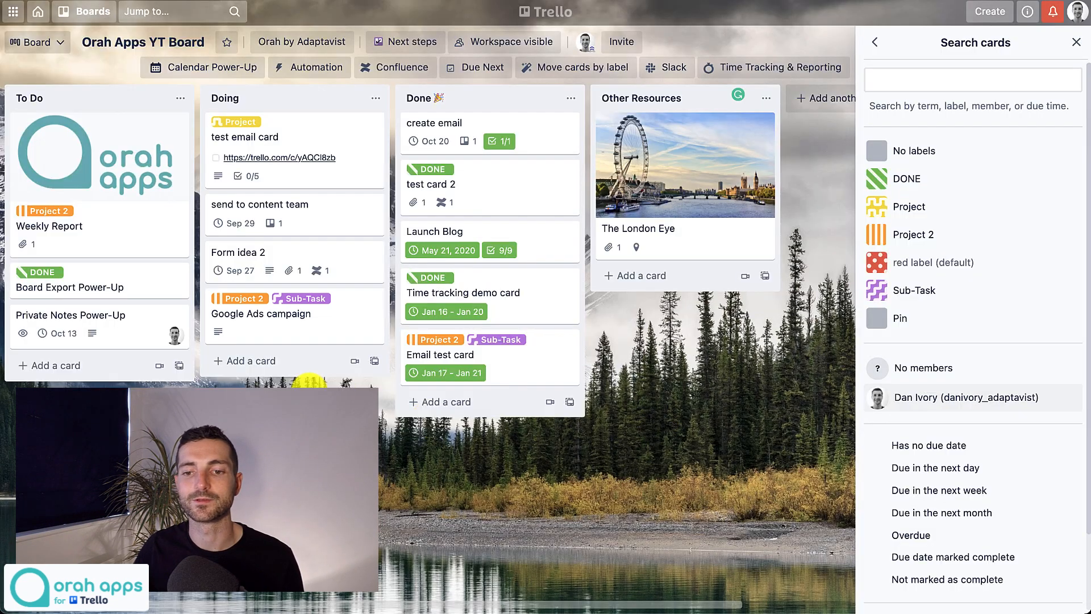
Filter the board to cards with the Project 2 label.
click(953, 238)
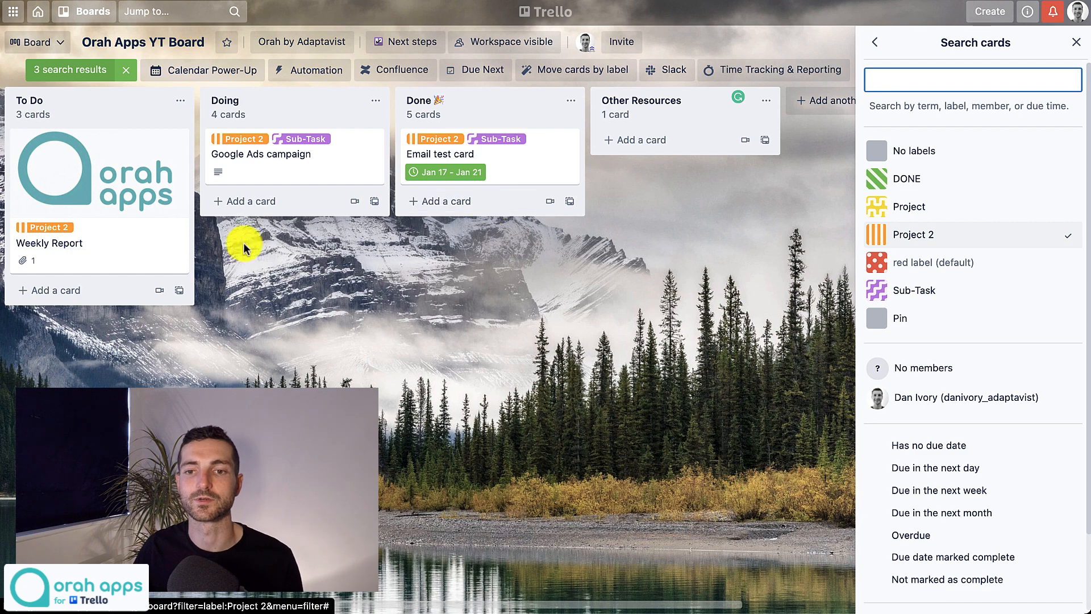
click(806, 236)
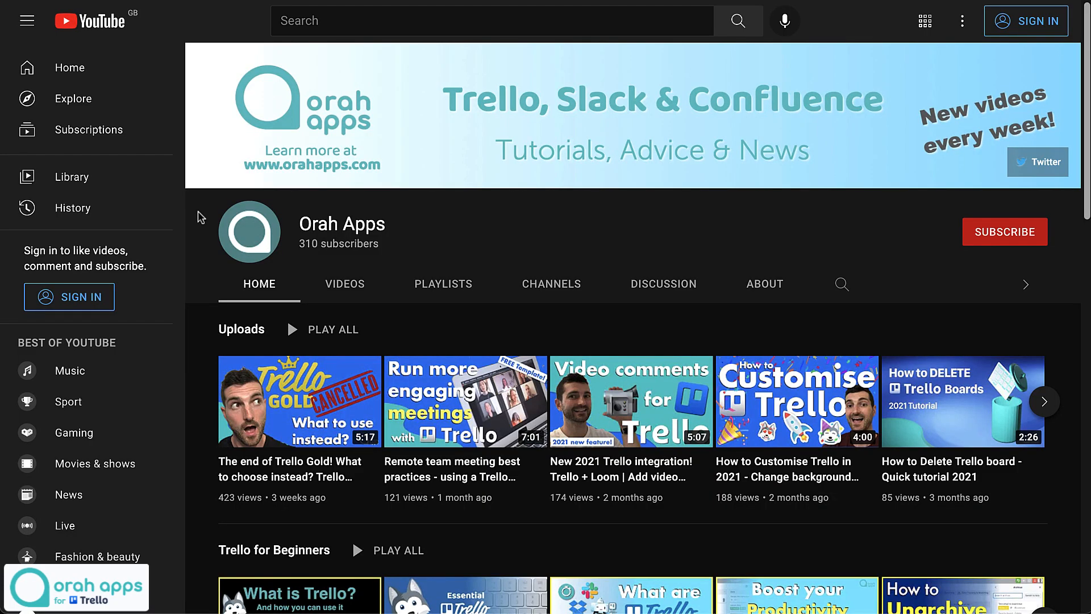
On YouTube, browse the Orah Apps channel and look through its Trello for Beginners playlist.
scroll(200, 218, down, 6)
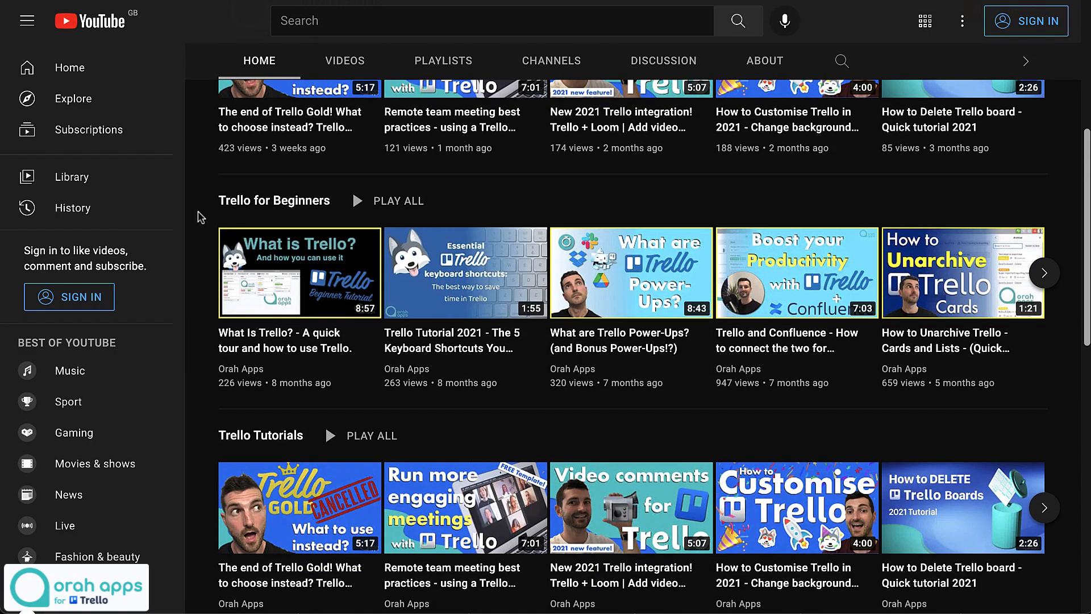
click(234, 205)
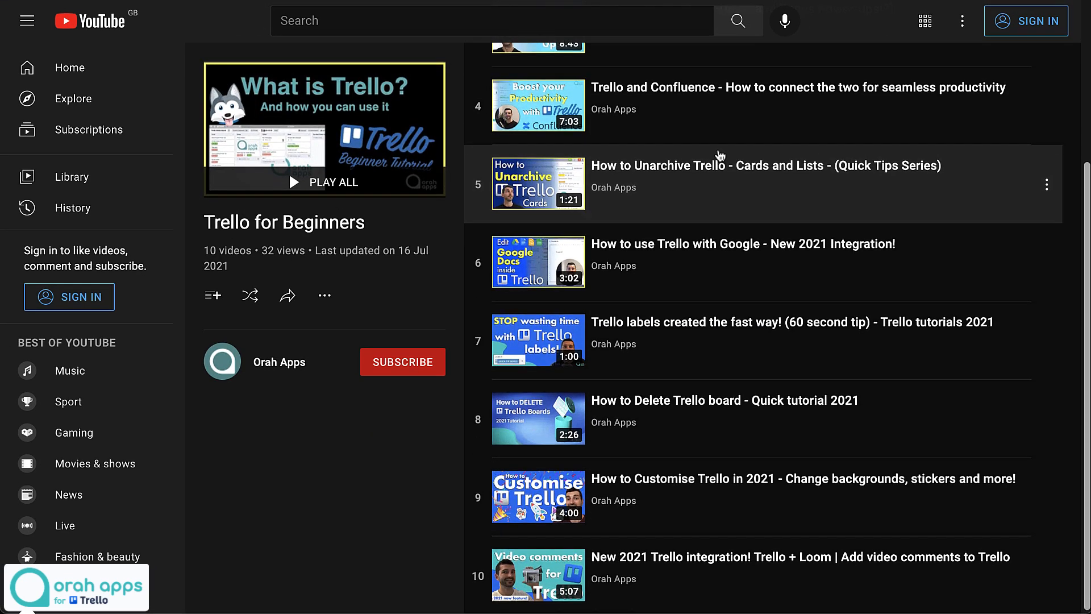
scroll(719, 154, up, 4)
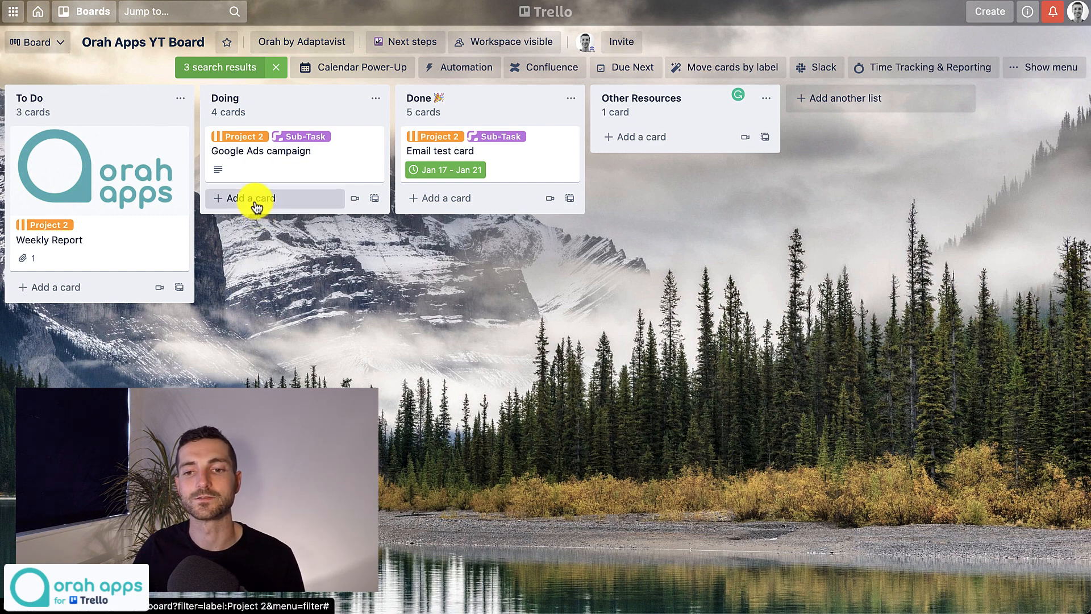
In Trello, add a card titled "New card" to the Doing list on the filtered board.
click(254, 203)
text(New)
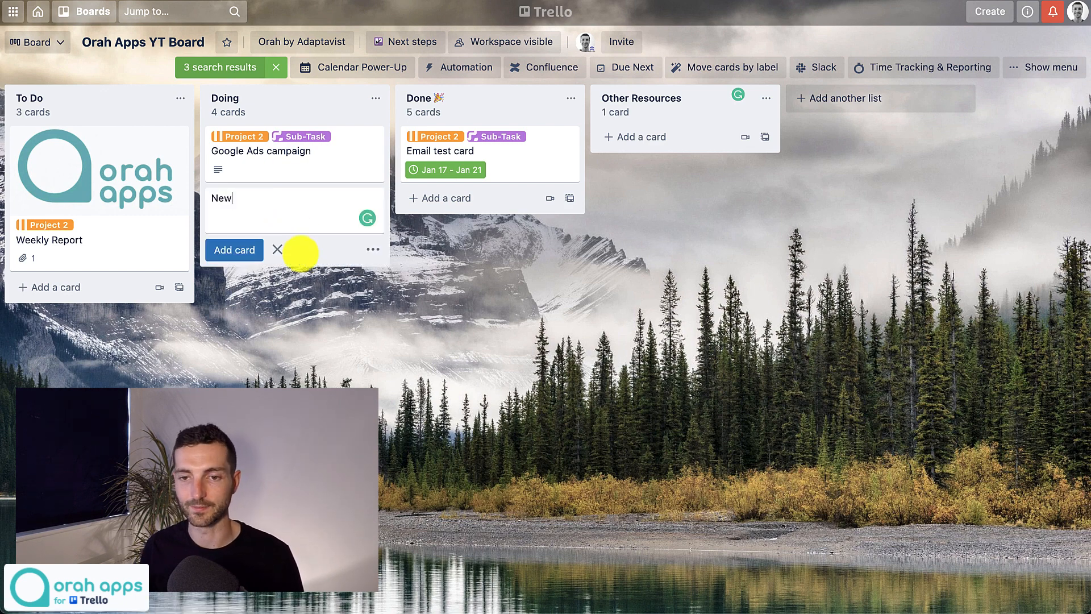
text( card)
key(Return)
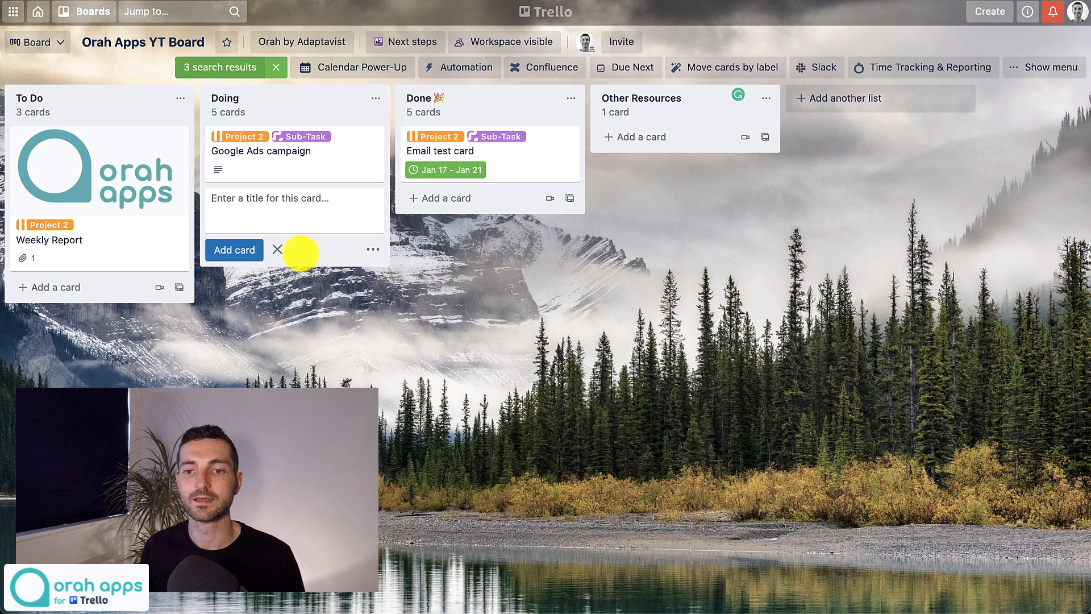
click(390, 339)
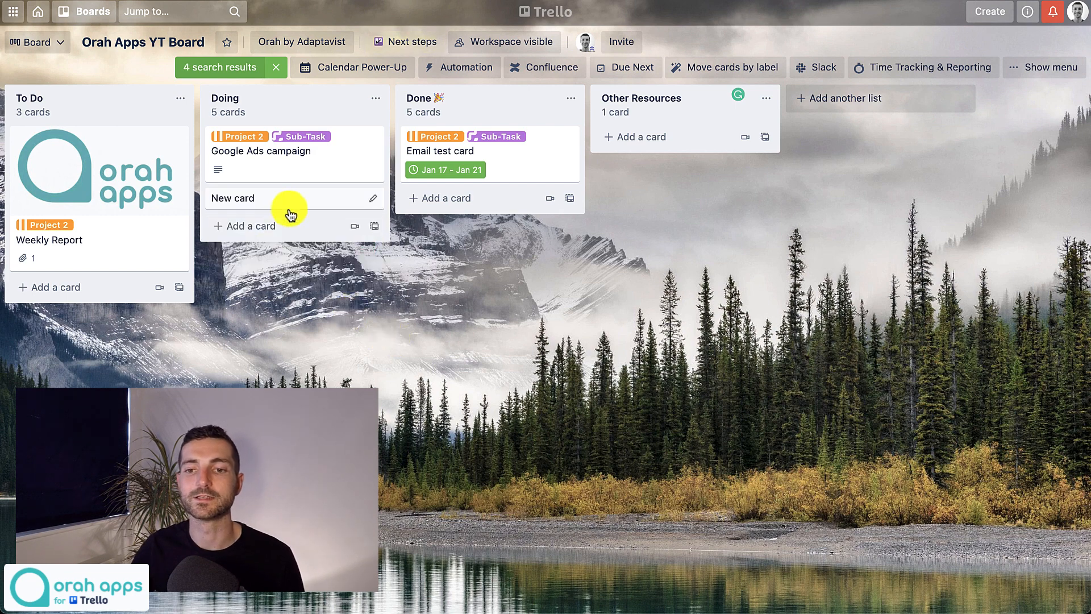
Open the "New card" card in Doing and view its description, label and date options.
click(281, 202)
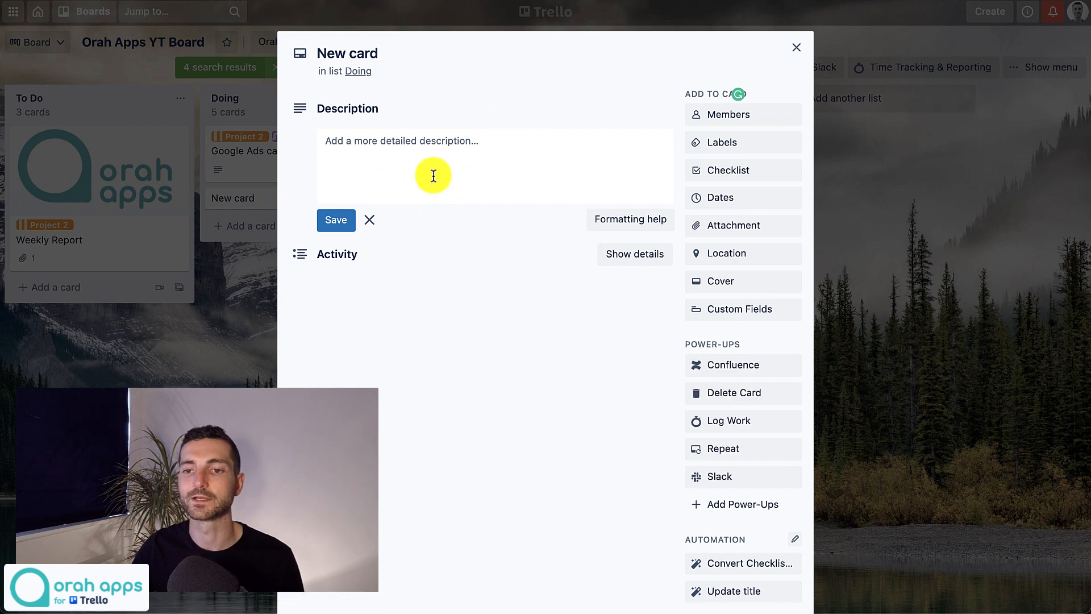
click(396, 158)
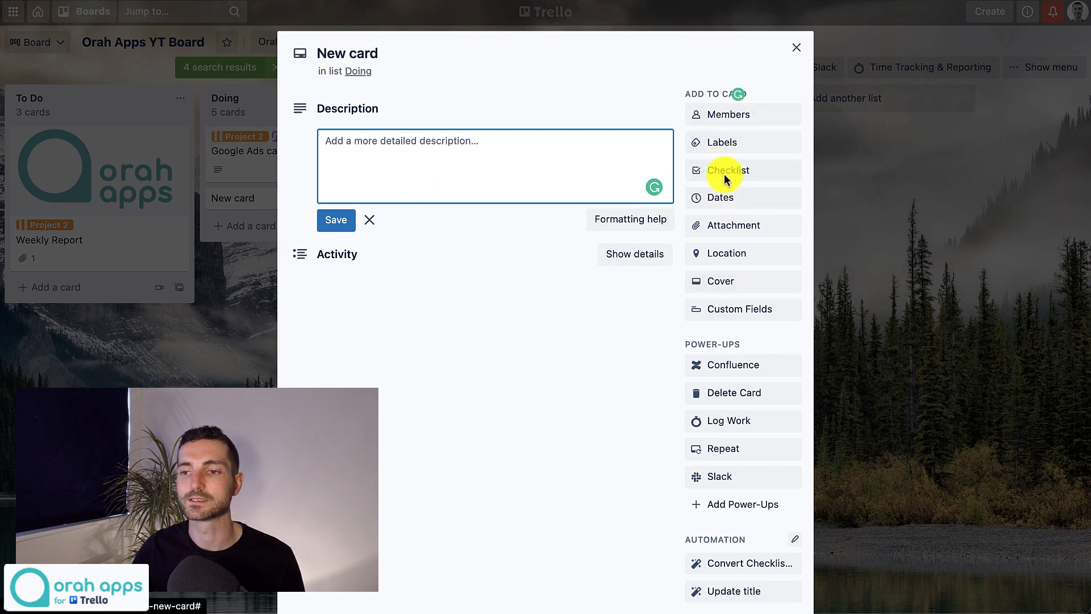
click(726, 146)
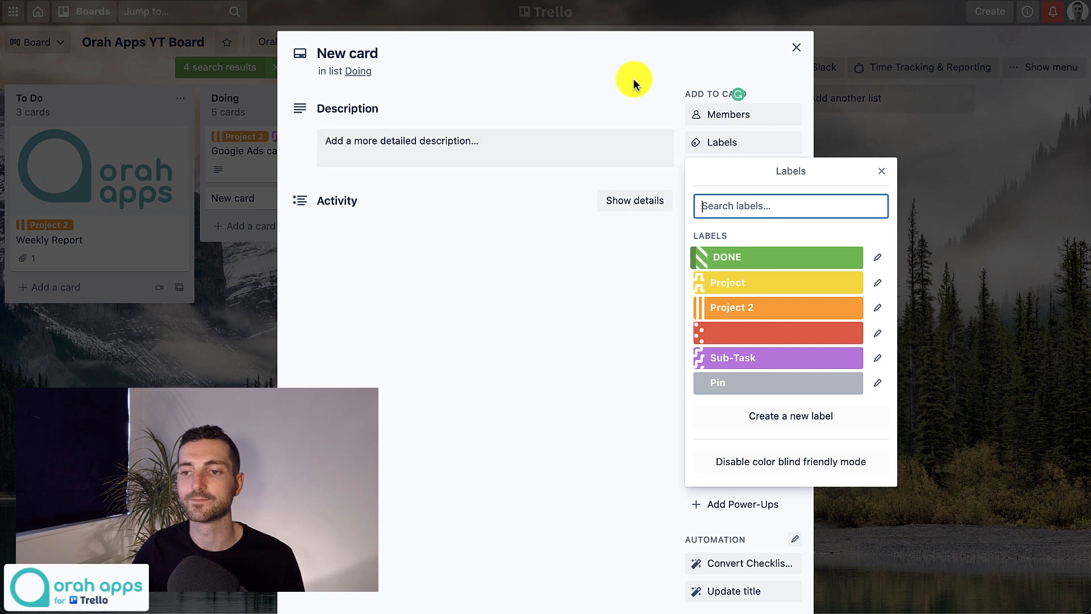
click(633, 78)
click(723, 198)
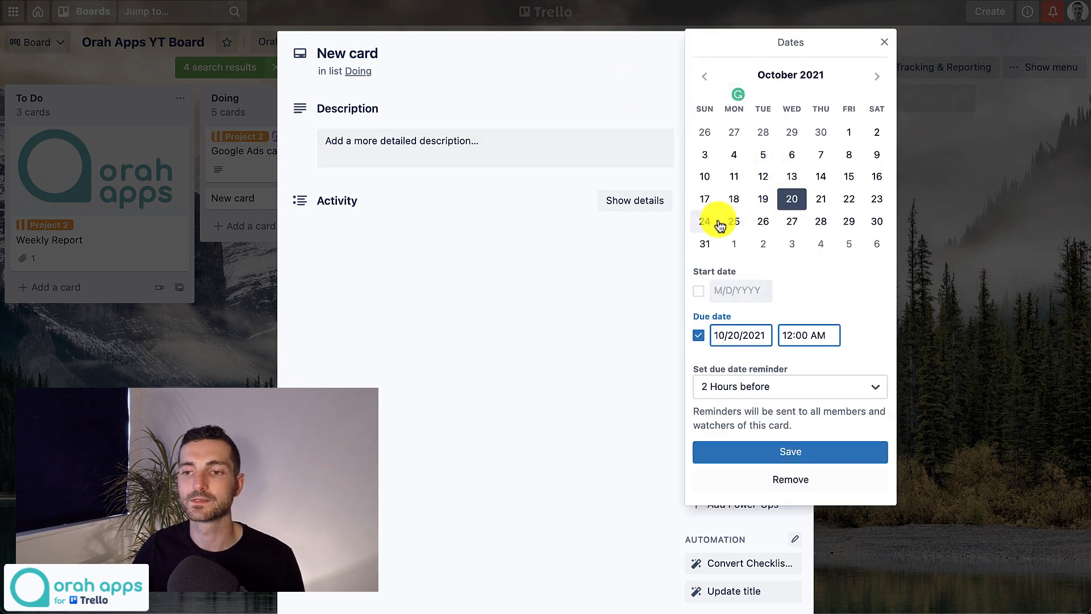
click(618, 90)
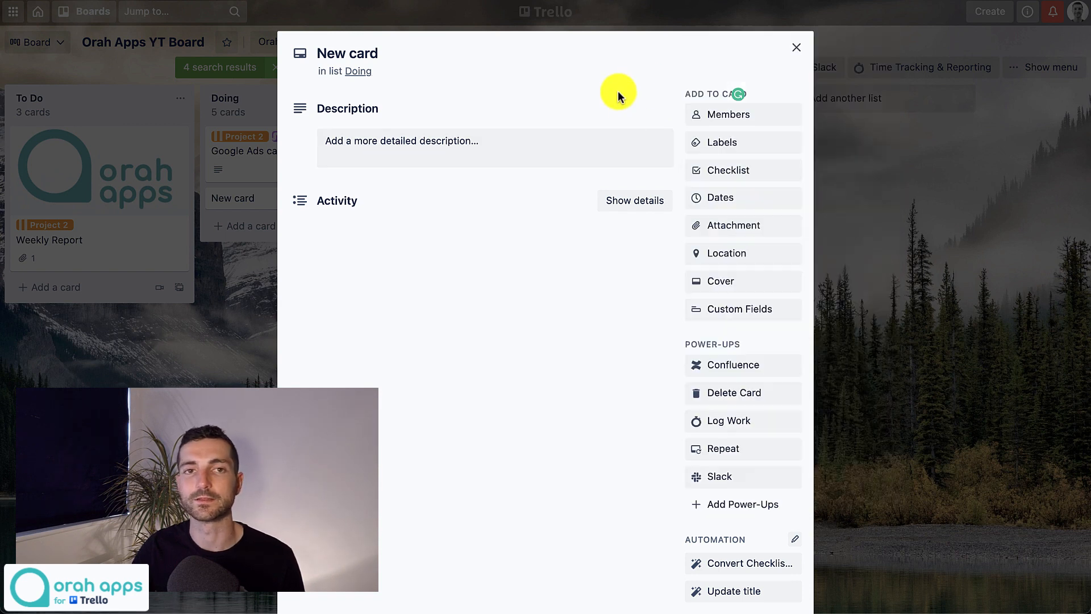
Add a checklist titled Checklist to the card with the item "sub task".
click(734, 172)
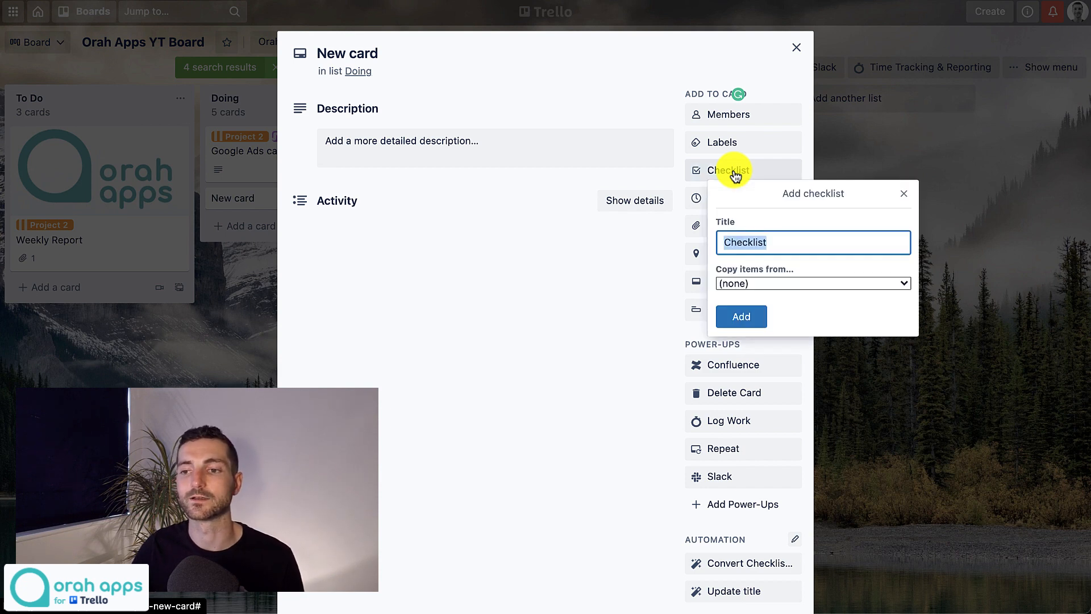
click(736, 314)
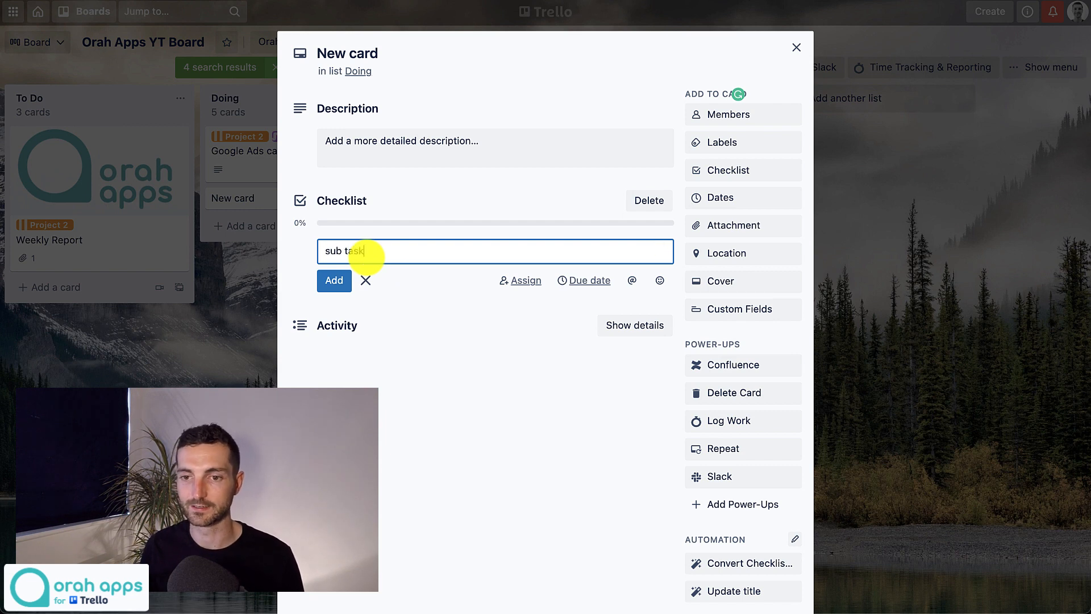
text(sub task)
key(Return)
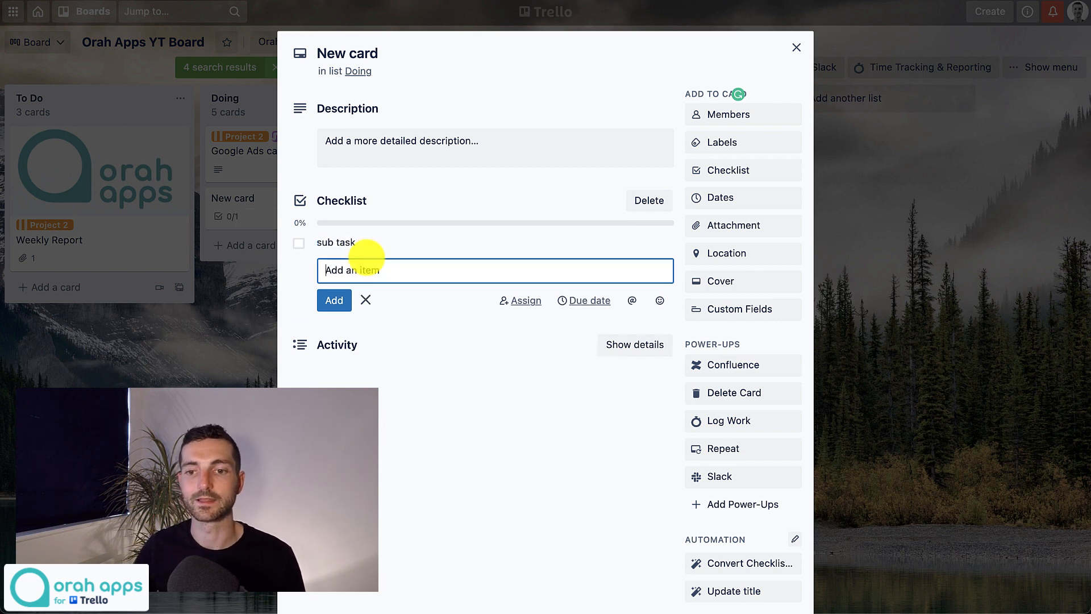
Mark the "sub task" checklist item complete, post a comment mentioning a board member followed by "comment", and close the card.
click(299, 245)
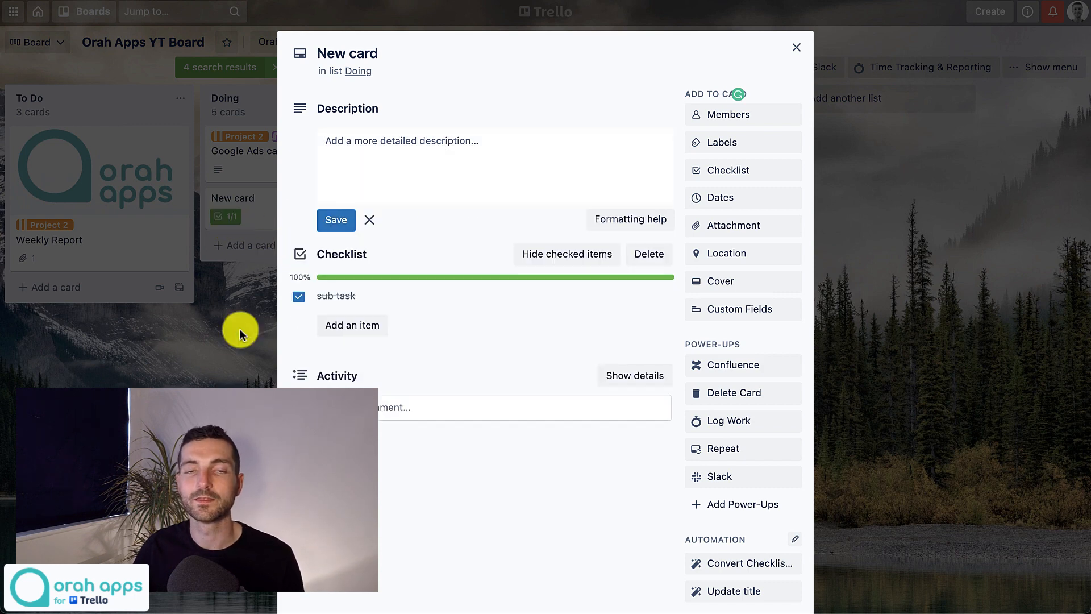
click(408, 408)
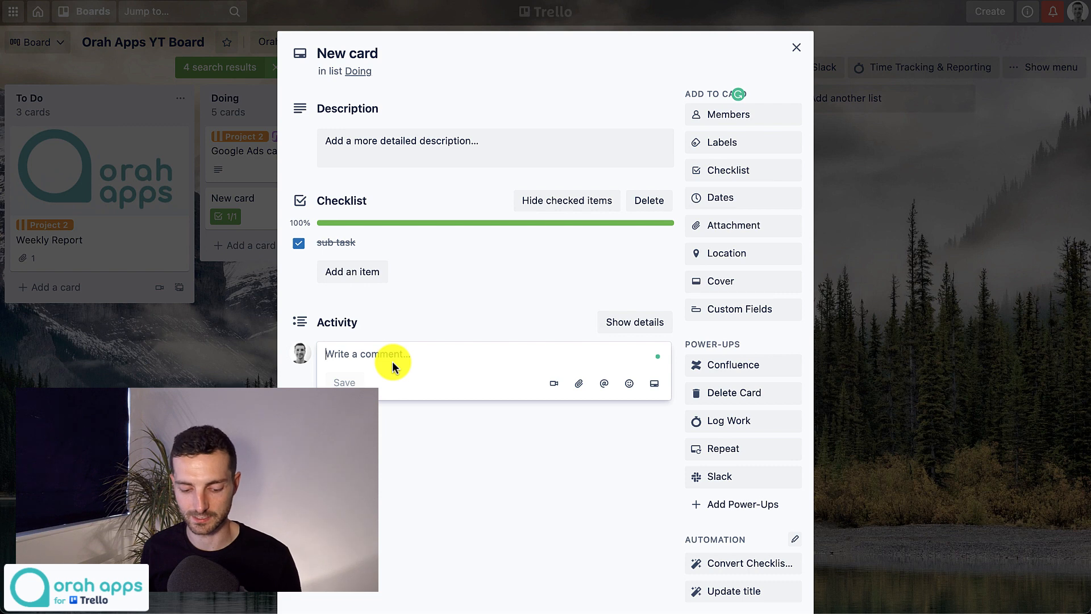
text(@)
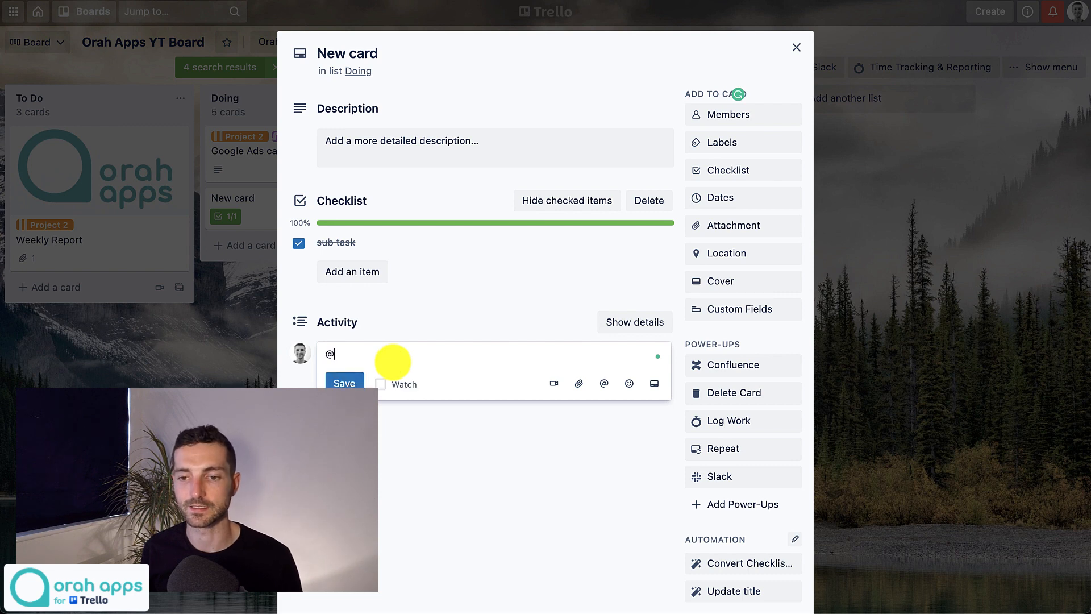
text(dan)
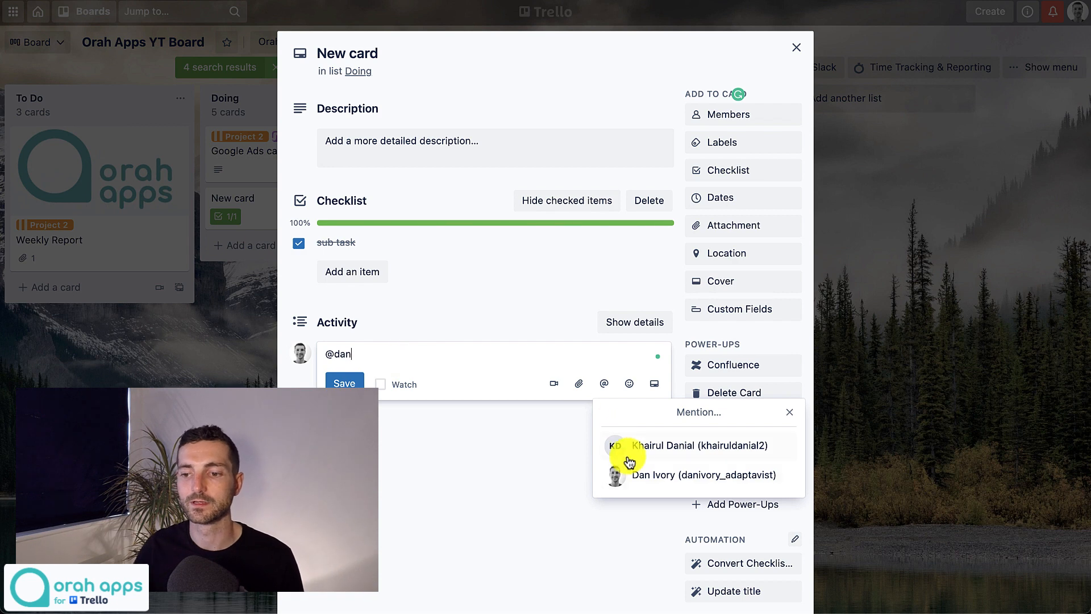
click(639, 474)
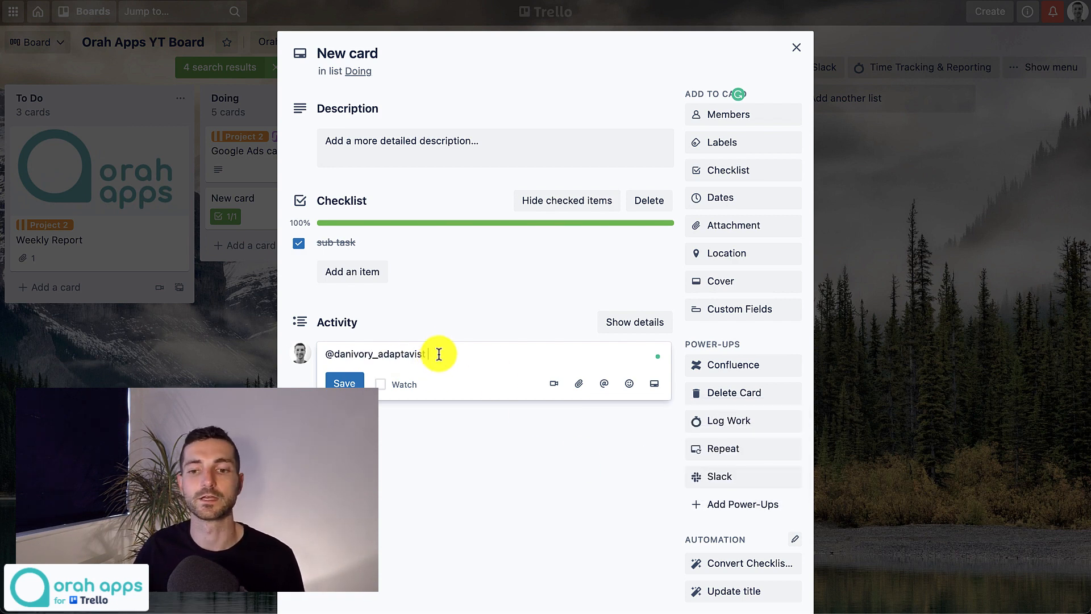
text(comment)
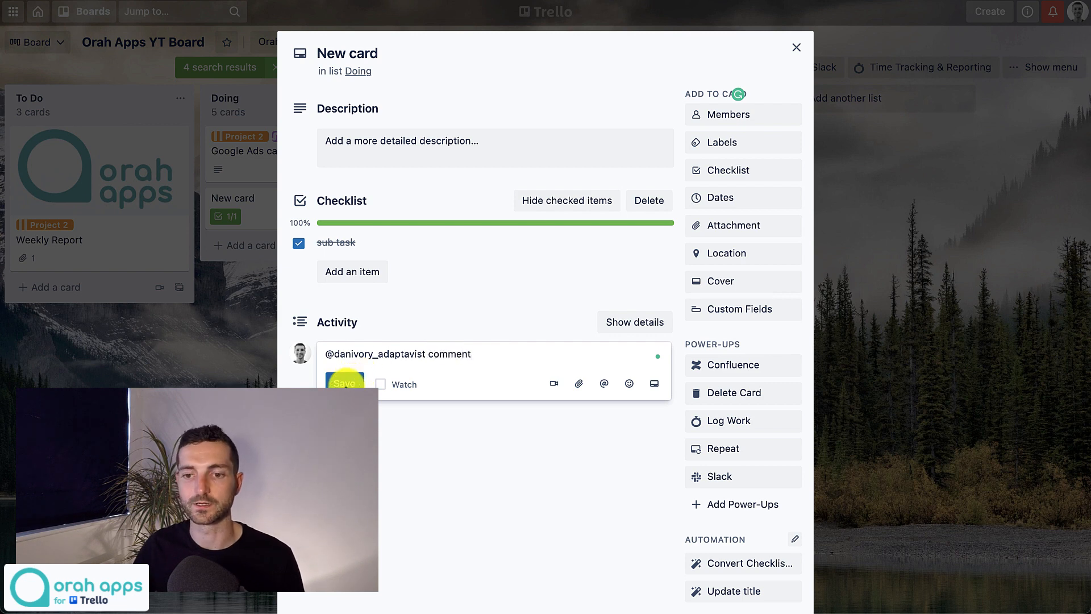
click(344, 383)
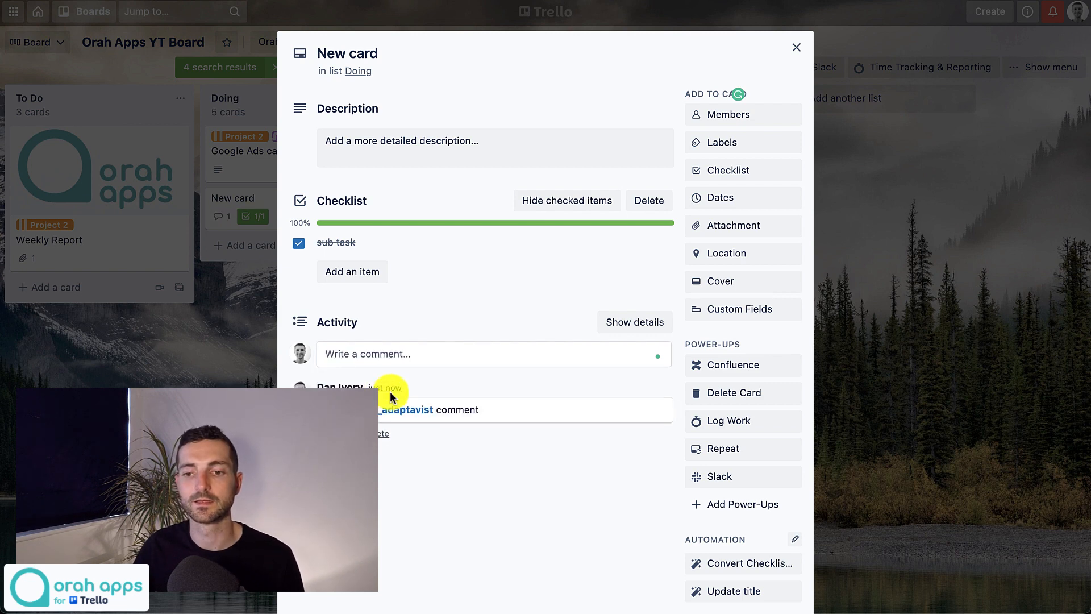
key(Escape)
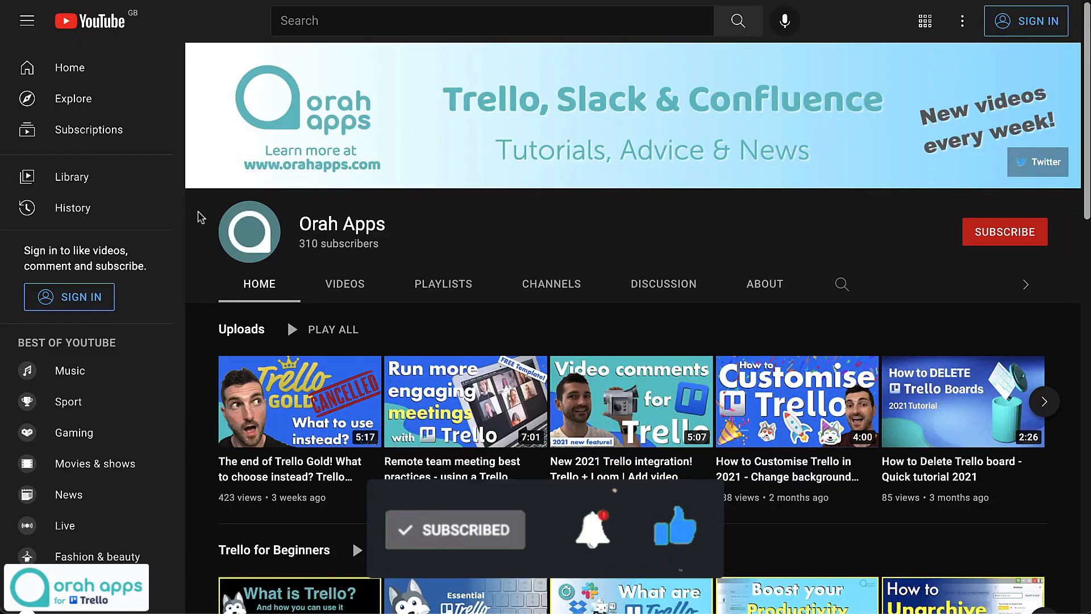
On YouTube, open the Trello for Beginners playlist from the Orah Apps channel page and look through its videos.
scroll(200, 217, down, 3)
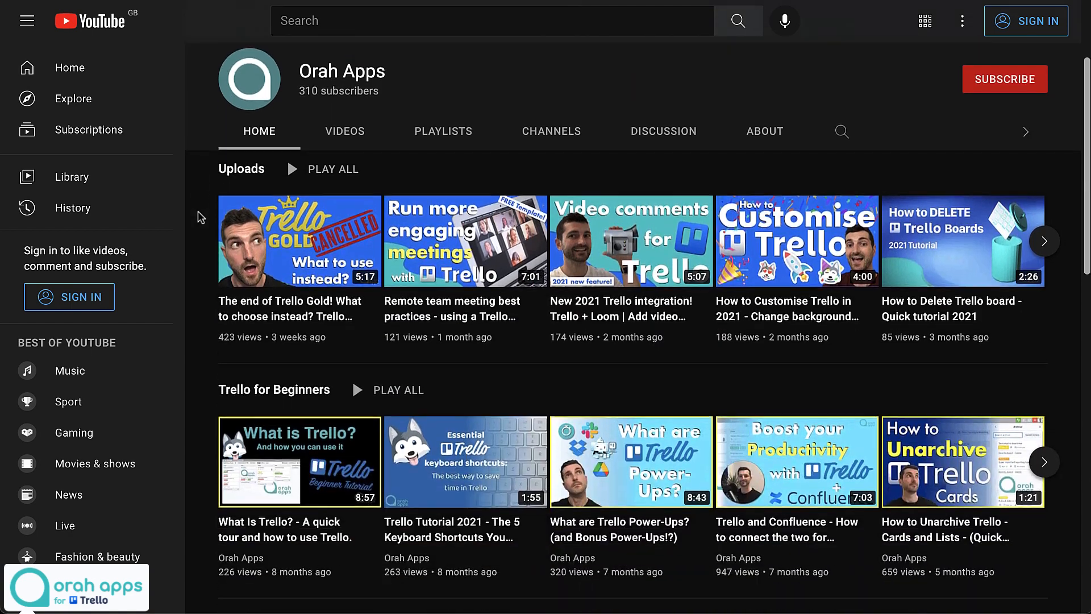
scroll(200, 217, down, 3)
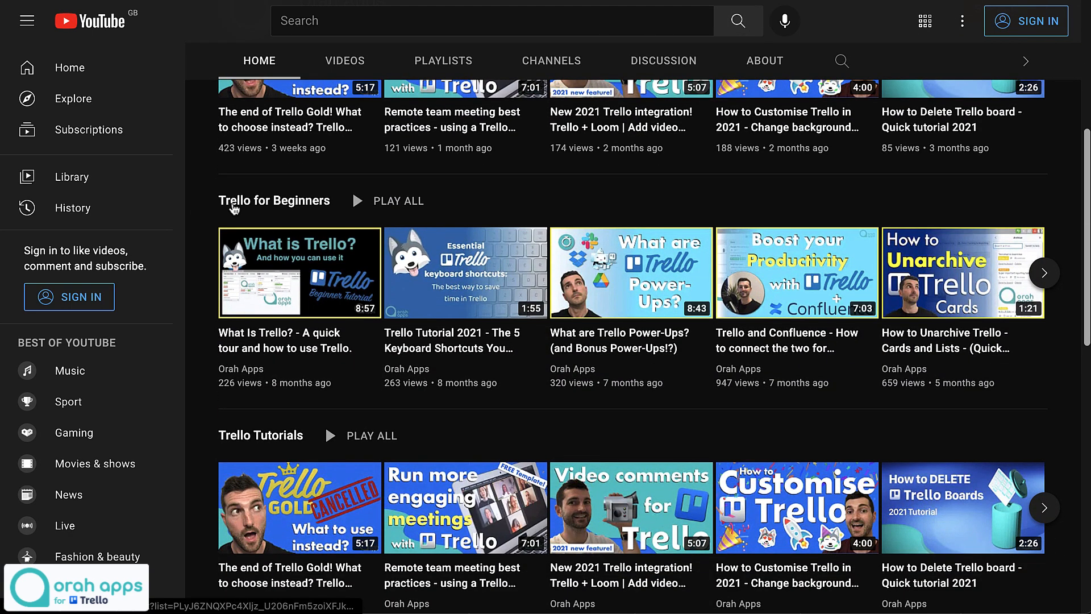
click(233, 205)
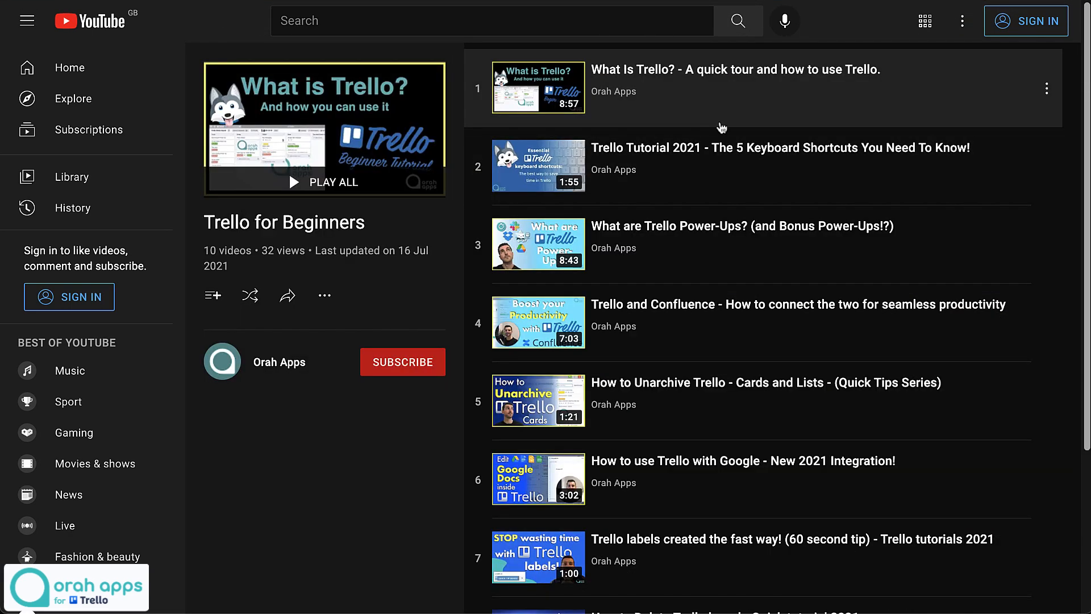
scroll(719, 137, down, 4)
scroll(718, 153, up, 4)
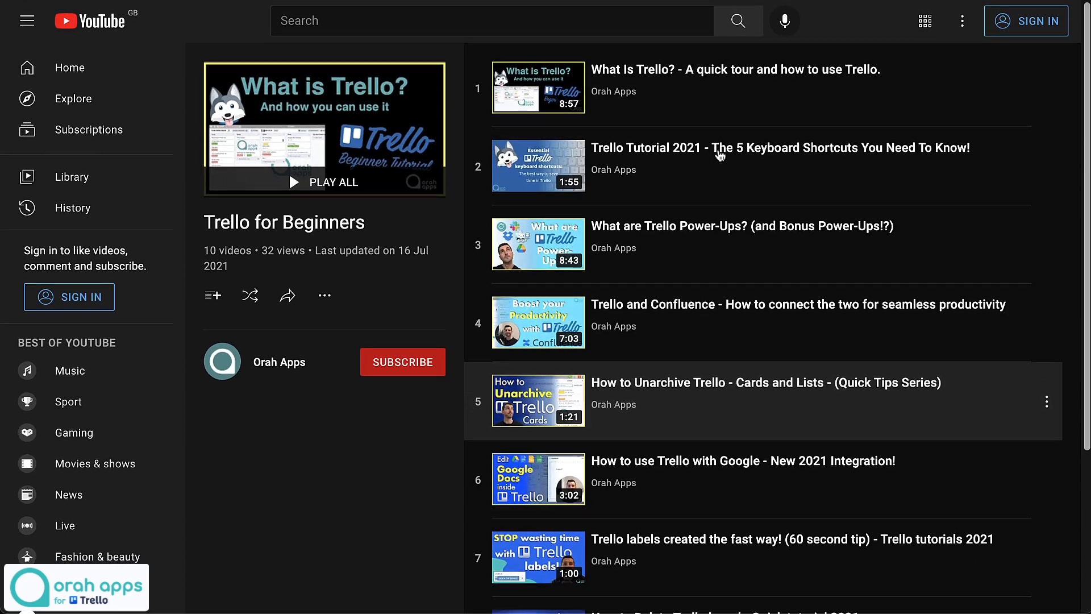